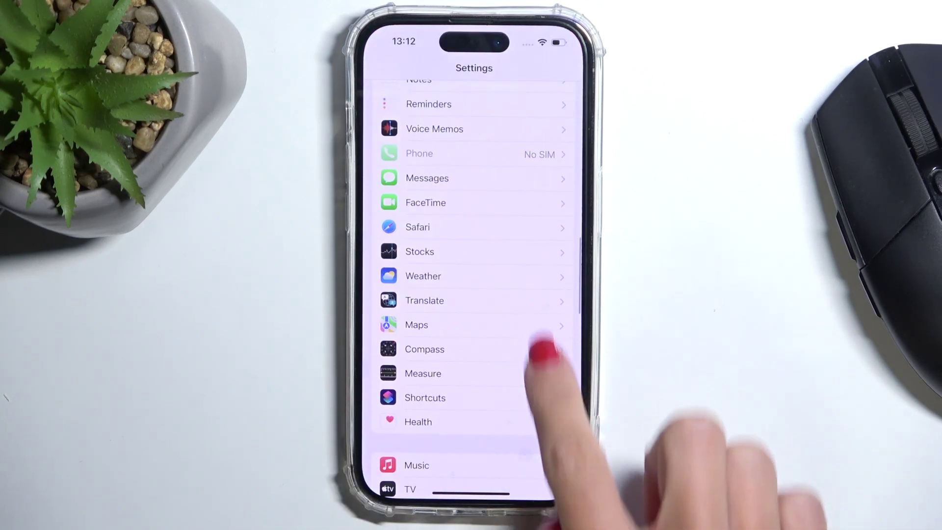
scroll(471, 280, "up", 10)
scroll(471, 280, "up", 5)
scroll(471, 280, "up", 10)
- Navigate from General to the Date & Time settings page
left_click(559, 383)
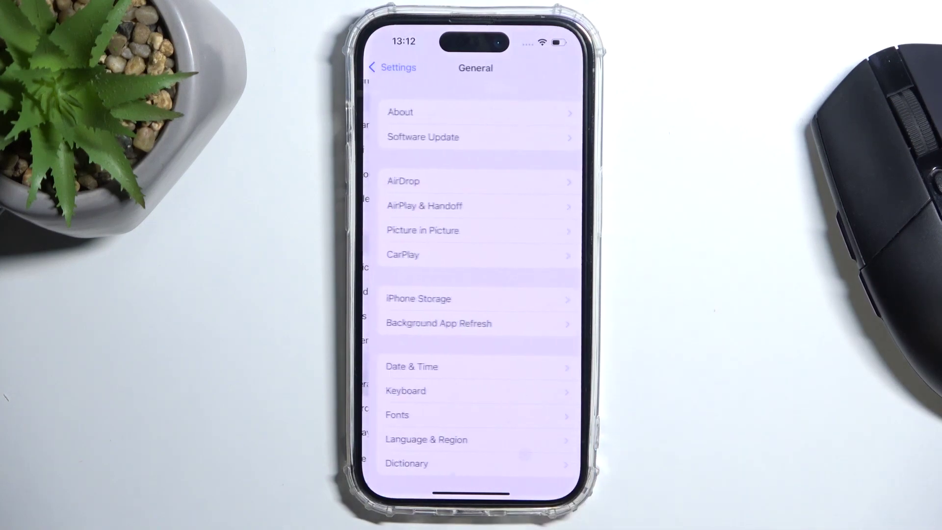
left_click(472, 365)
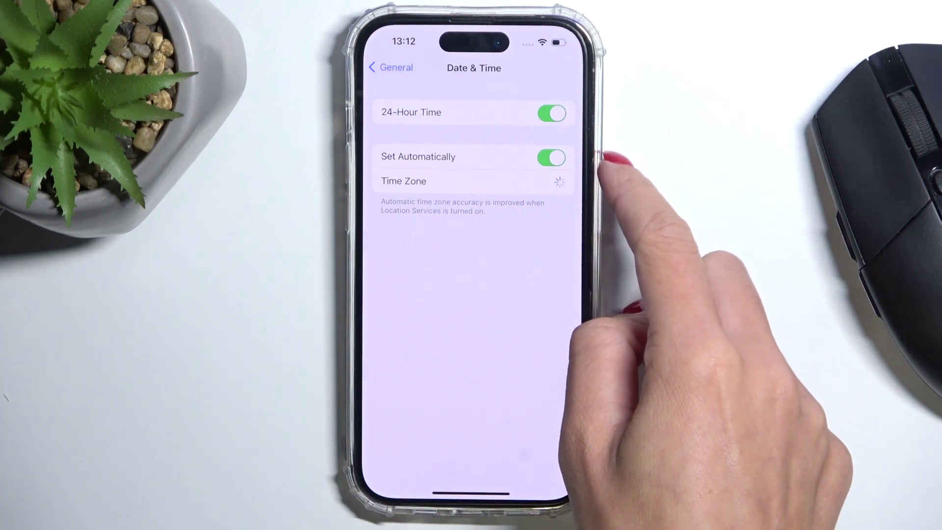
- Turn off Set Automatically and pick 21 May 2021 in the calendar, adjusting the hour
left_click(552, 157)
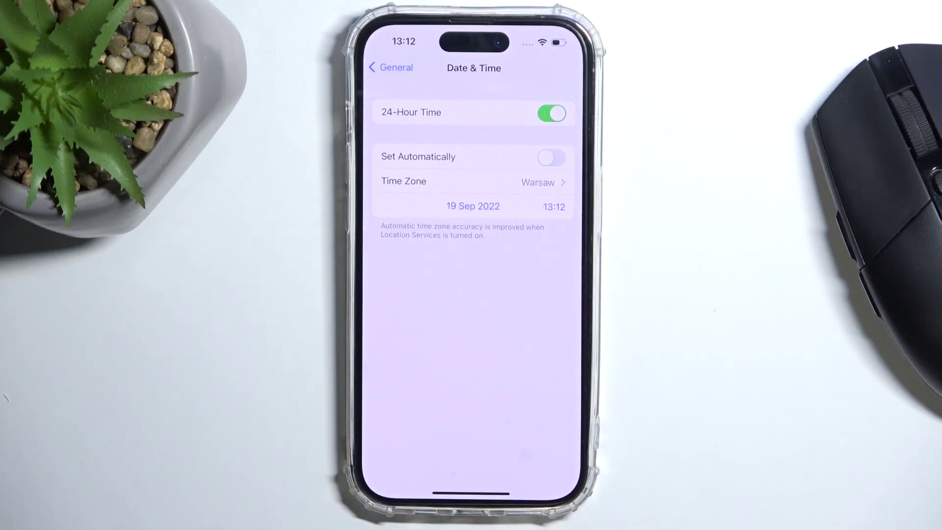
left_click(473, 206)
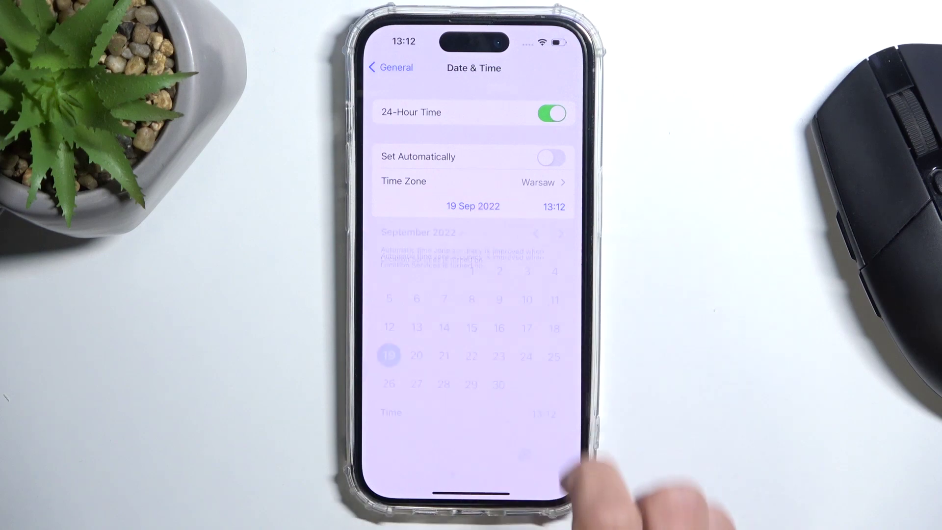
left_click(536, 233)
left_click(536, 233)
left_click(537, 232)
left_click(499, 340)
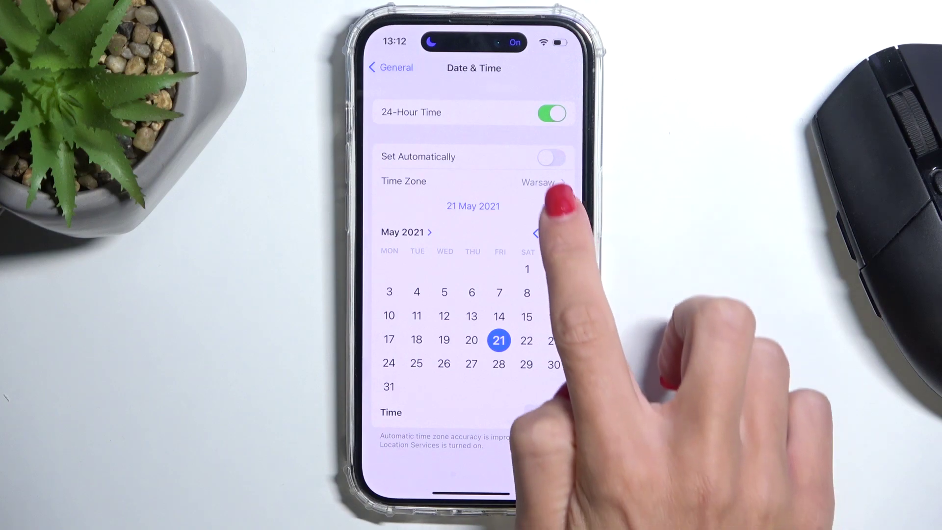
left_click_drag(475, 368, 475, 309)
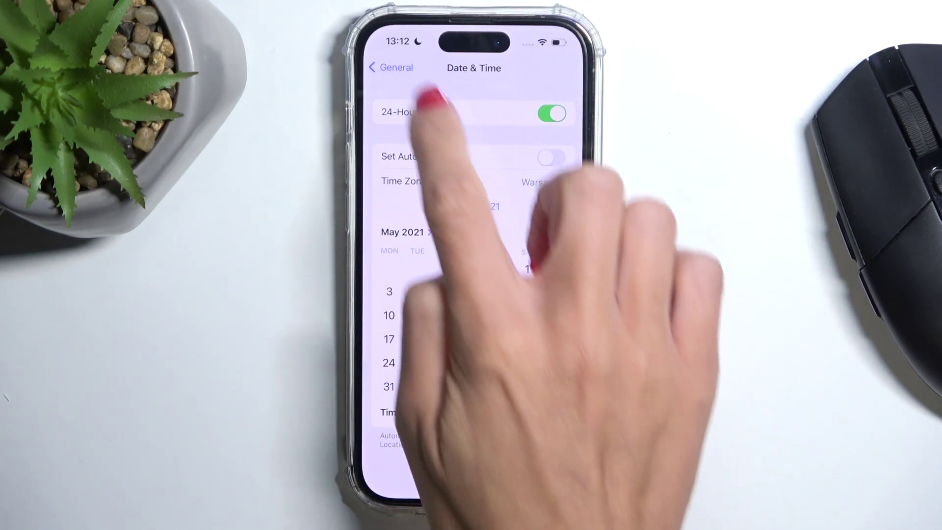
- Re-enable Set Automatically in Date & Time, then swipe up to the home screen
left_click(383, 66)
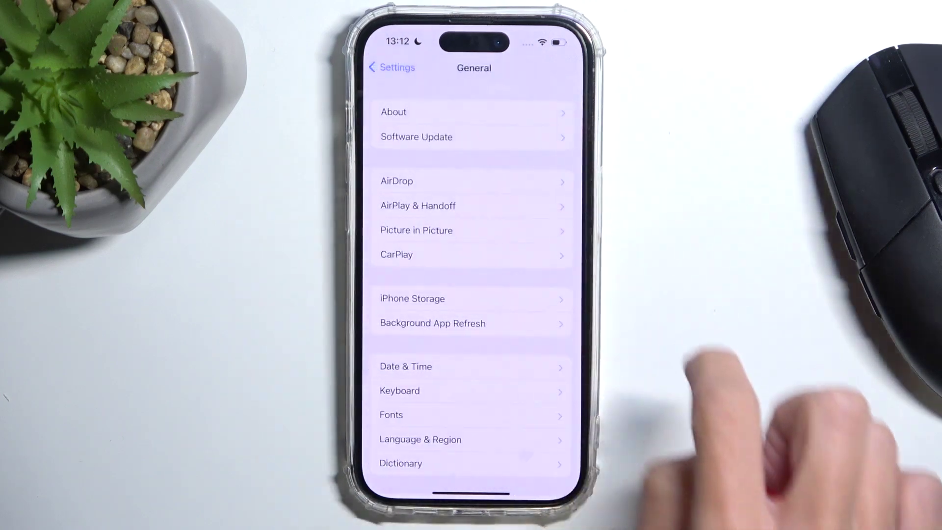
left_click(413, 367)
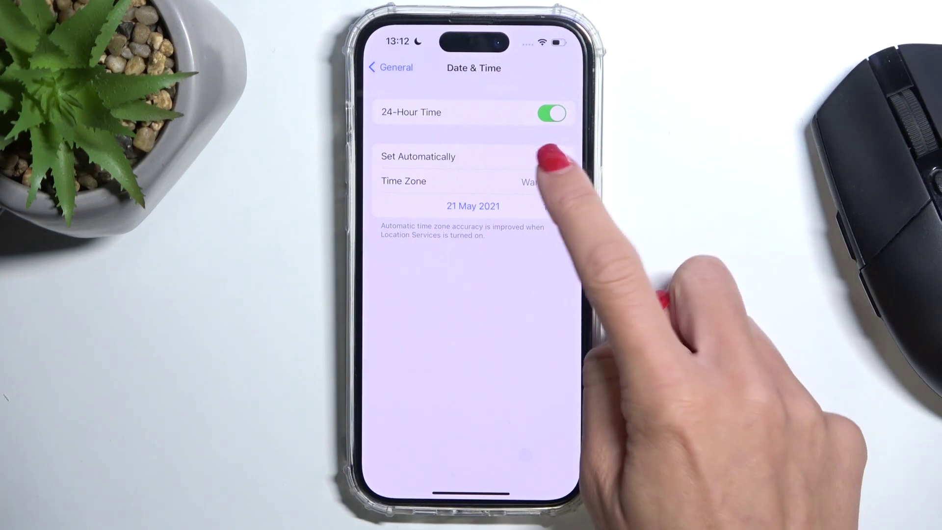
left_click(551, 157)
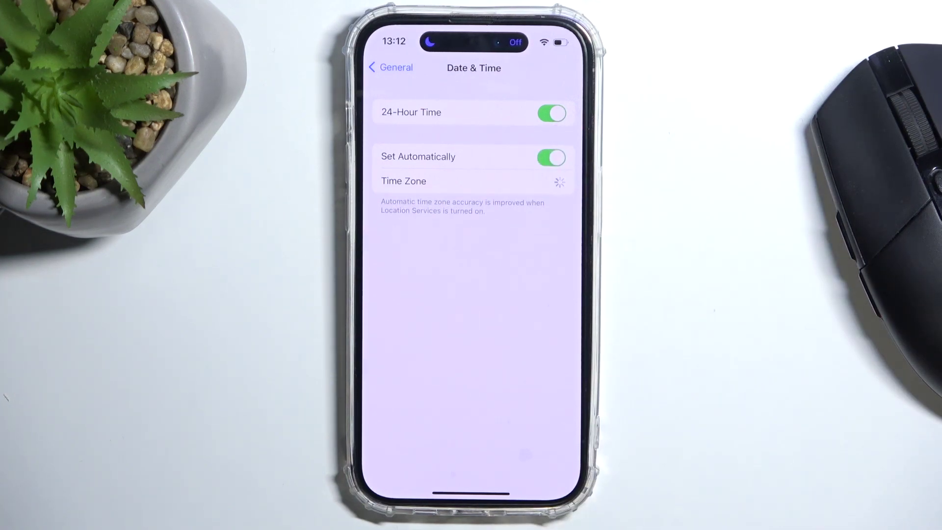
left_click_drag(485, 494, 486, 331)
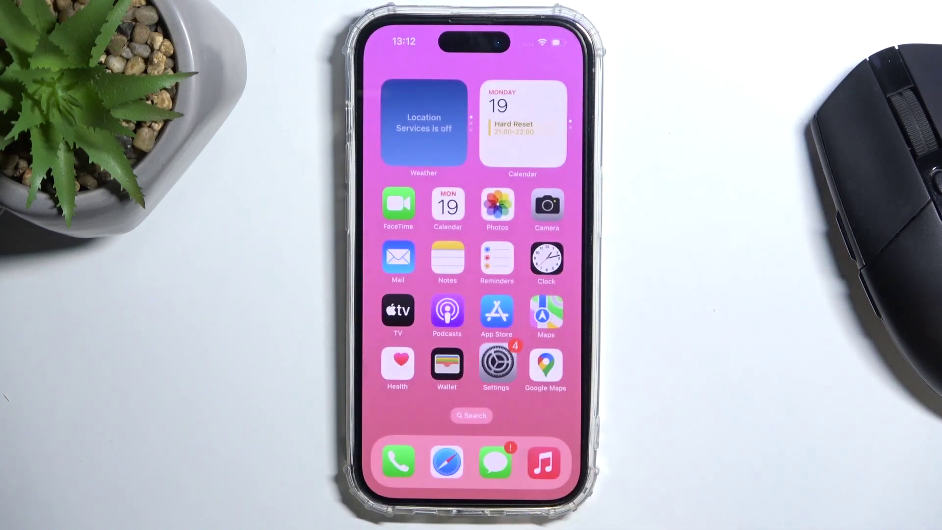